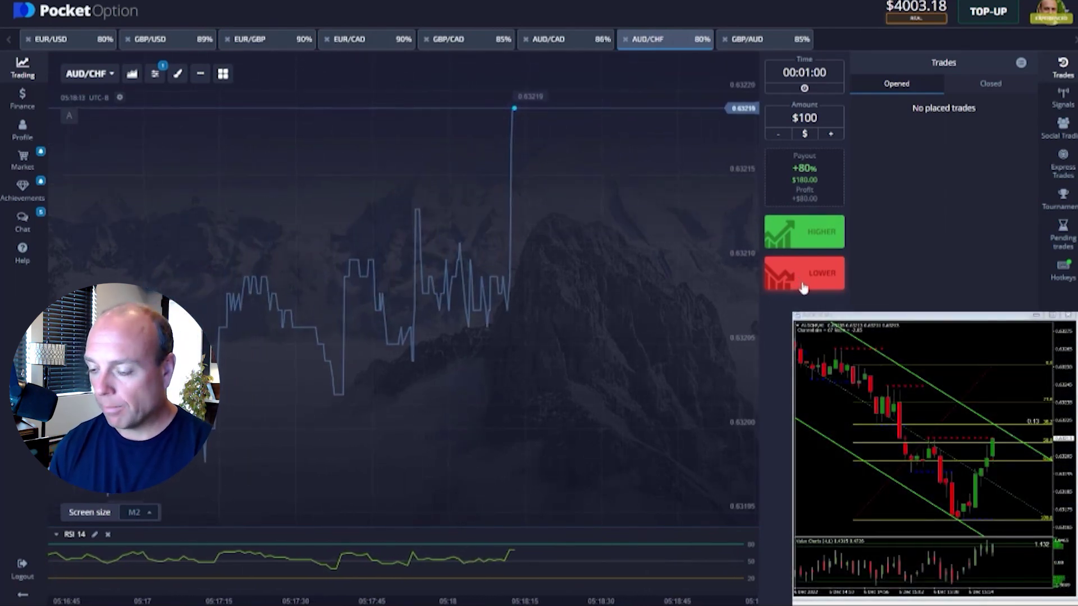
# Place a $100 Lower AUD/CHF trade, review its details, then add two more Lower trades
pyautogui.click(802, 284)
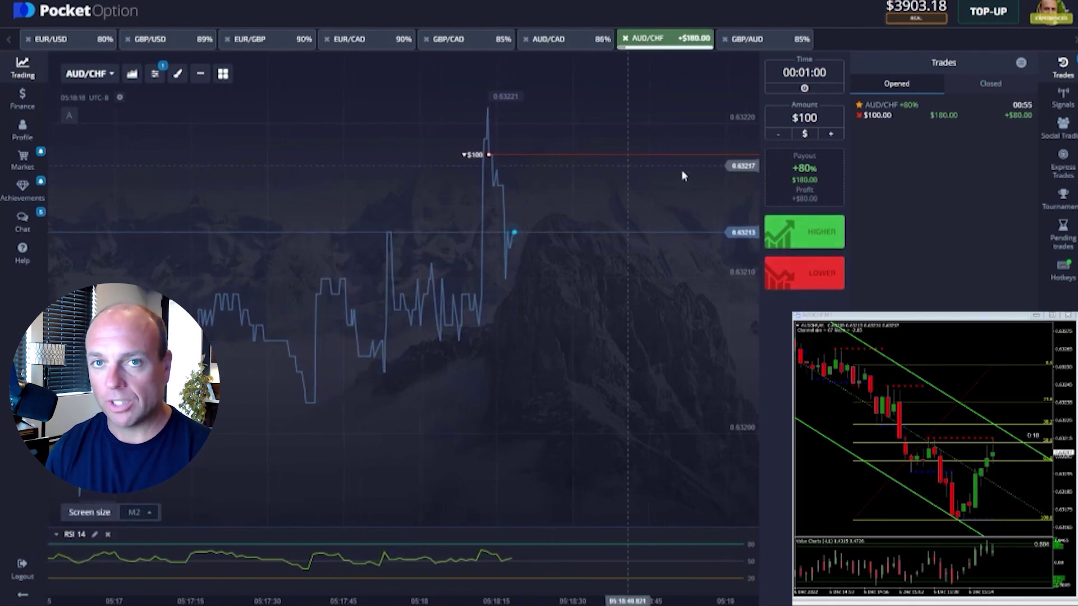
pyautogui.scroll(-1, 576, 187)
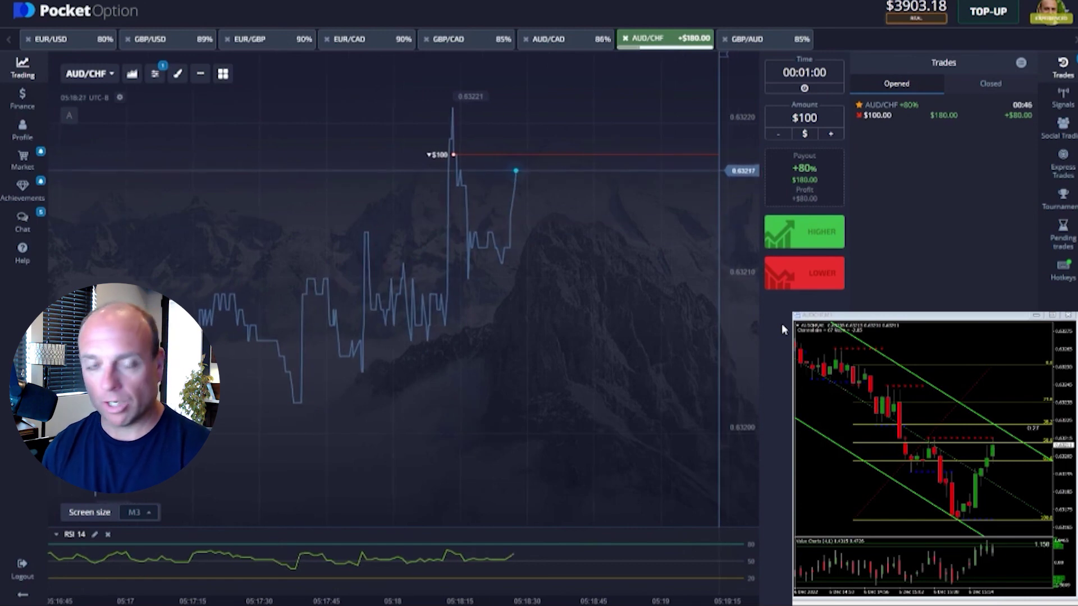
pyautogui.scroll(1, 558, 266)
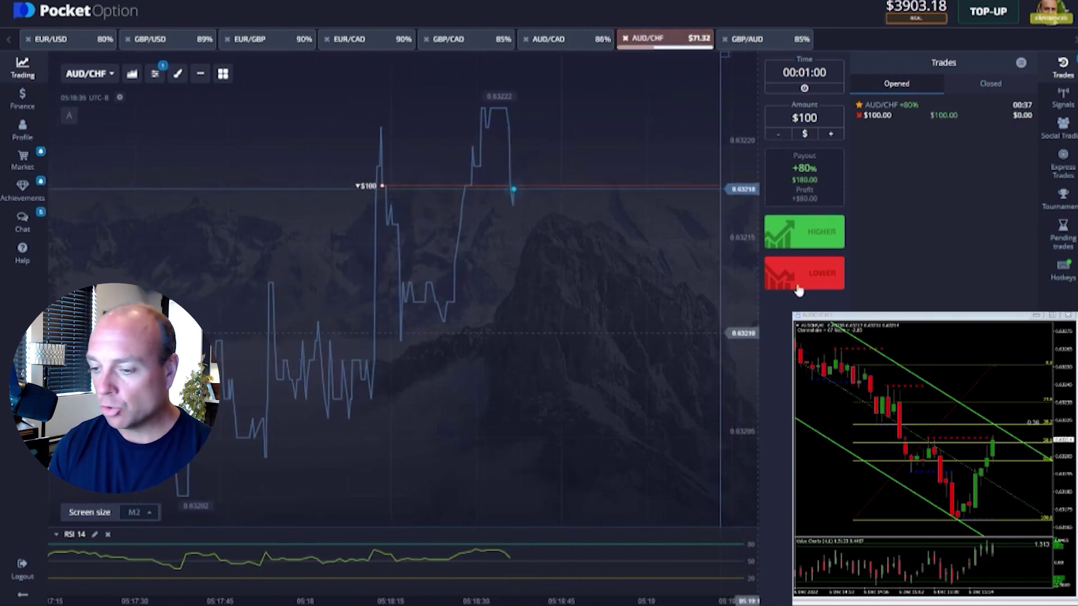
pyautogui.click(892, 110)
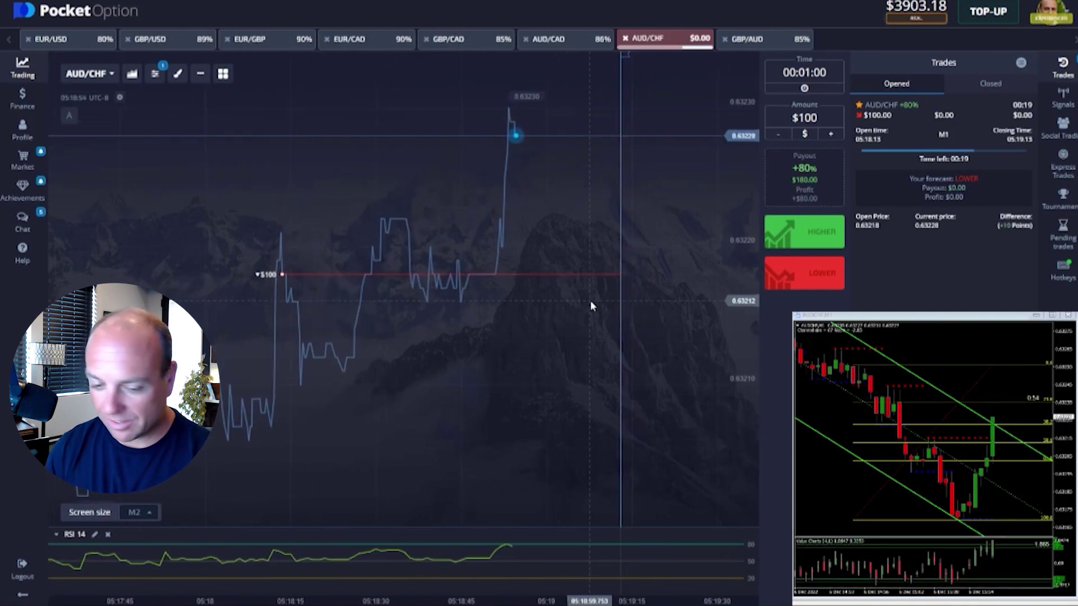
pyautogui.doubleClick(801, 278)
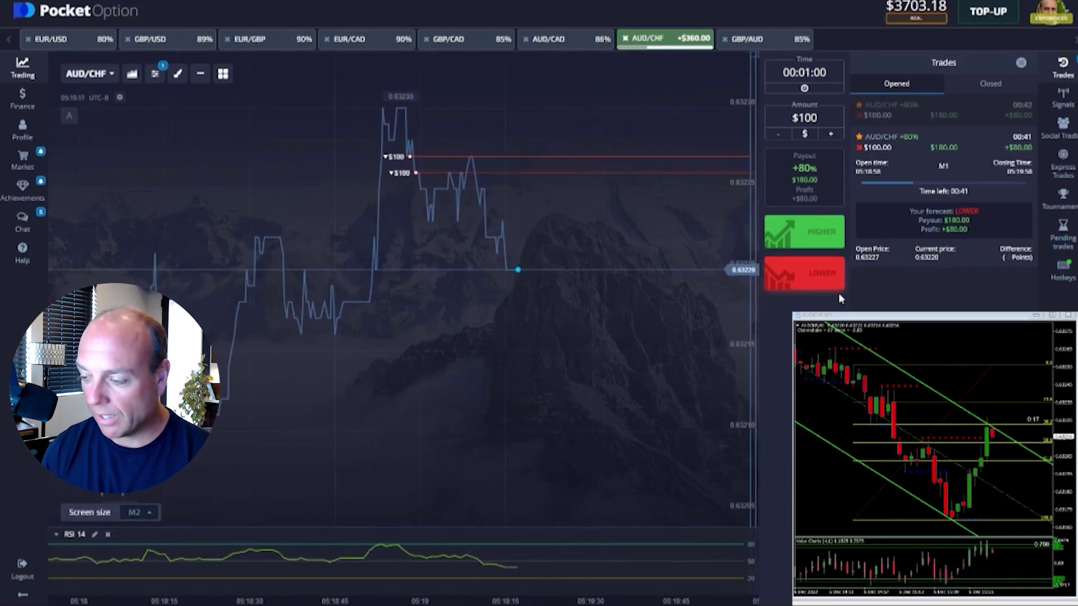
pyautogui.scroll(-1, 577, 232)
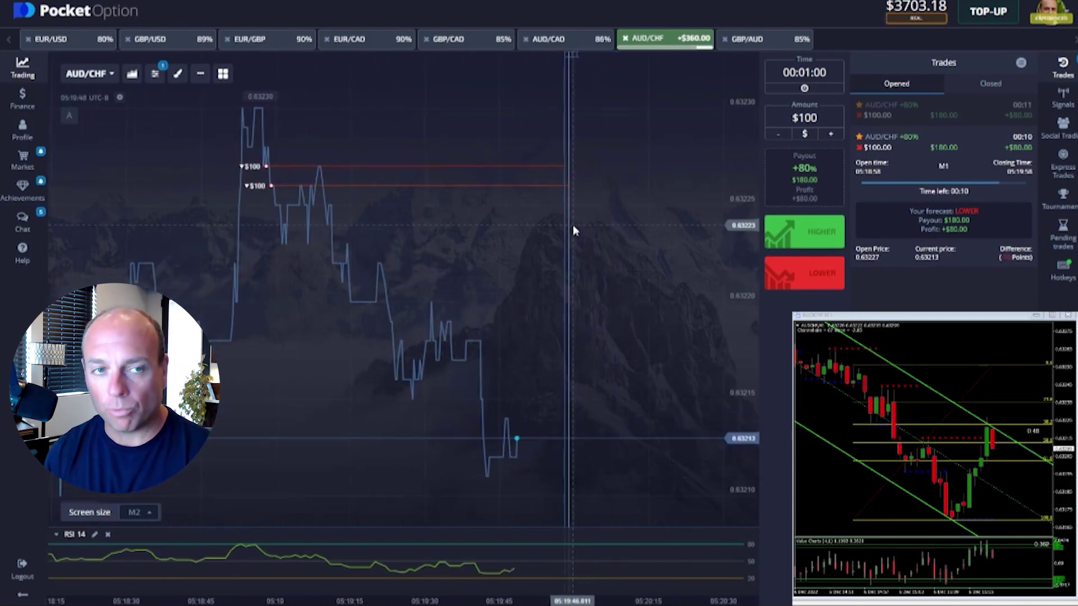
pyautogui.scroll(-1, 431, 233)
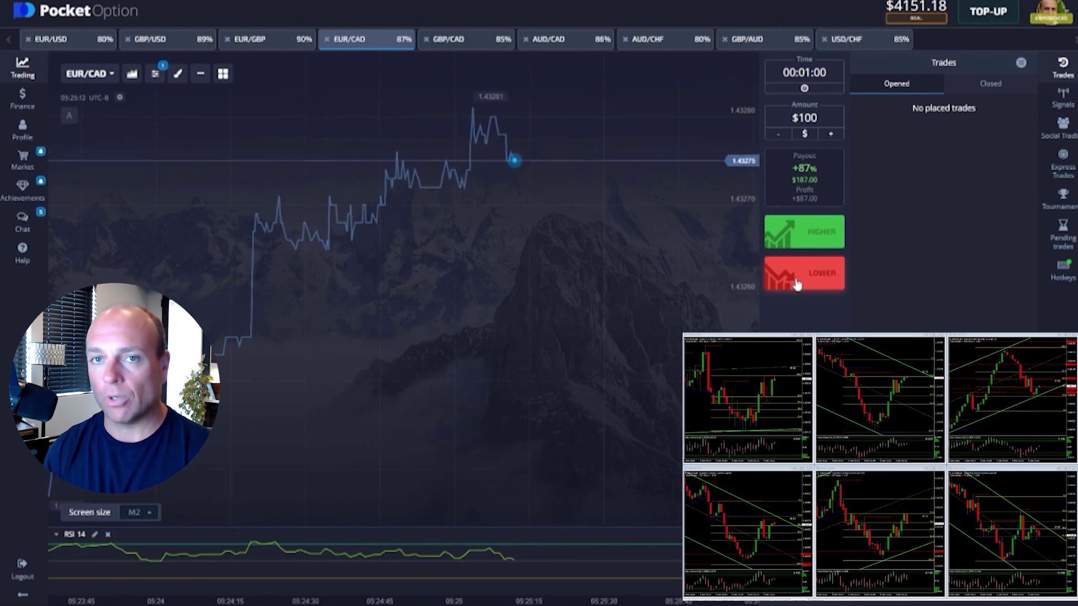
# Place a $100 Lower EUR/CAD trade, then a second Lower trade at $250
pyautogui.click(795, 284)
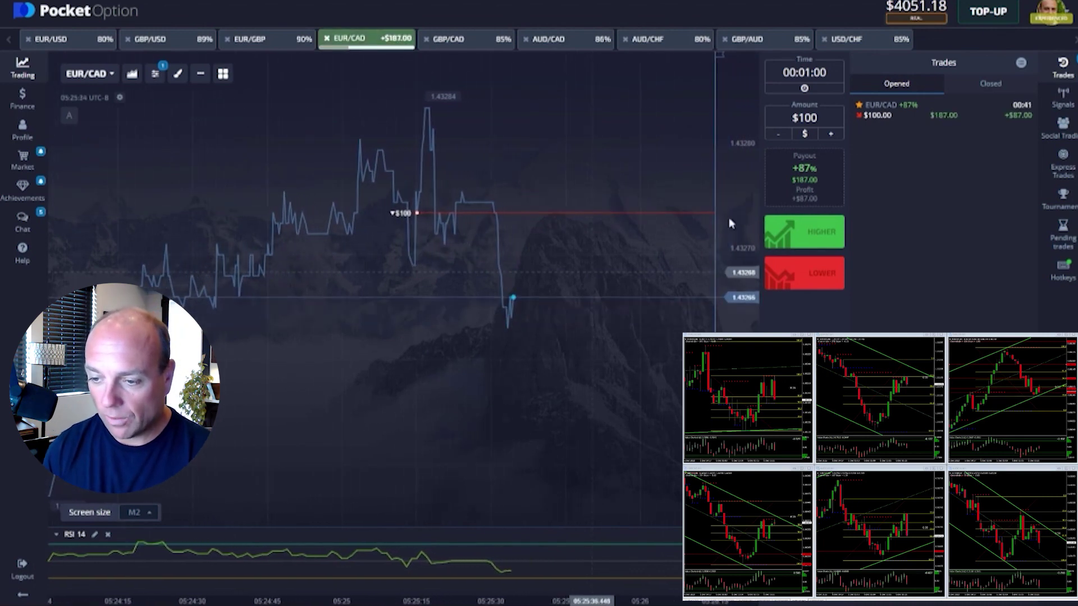
pyautogui.click(893, 108)
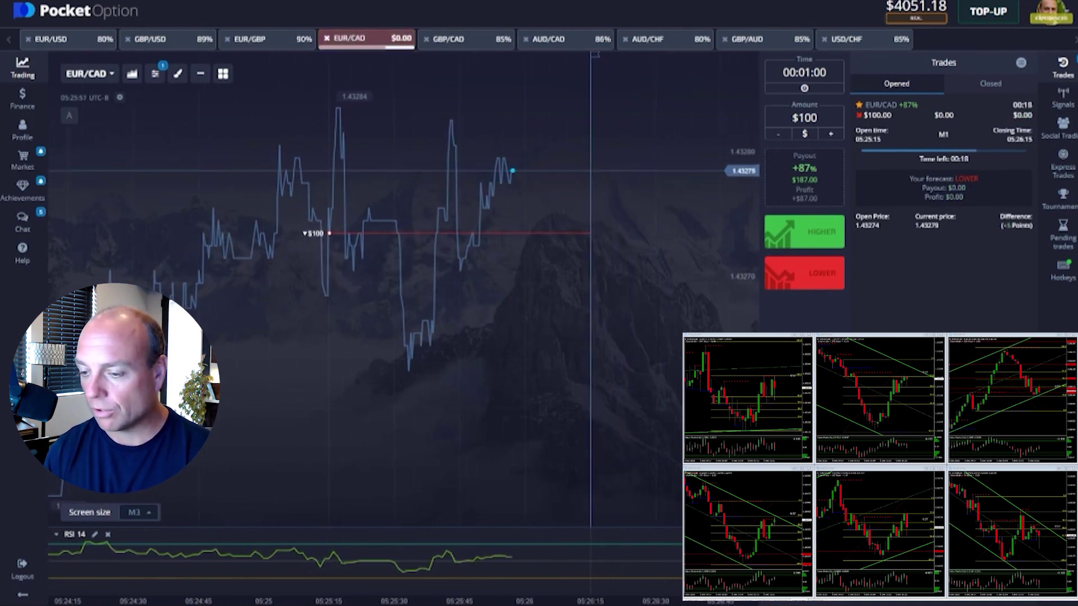
pyautogui.scroll(1, 683, 290)
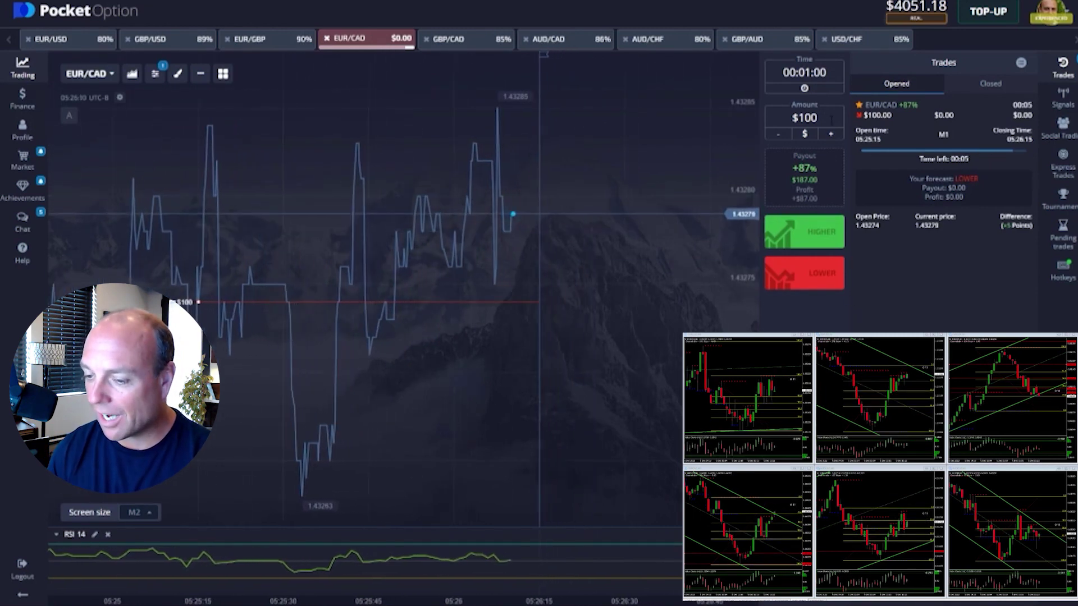
pyautogui.click(805, 118)
pyautogui.write('250')
pyautogui.click(799, 313)
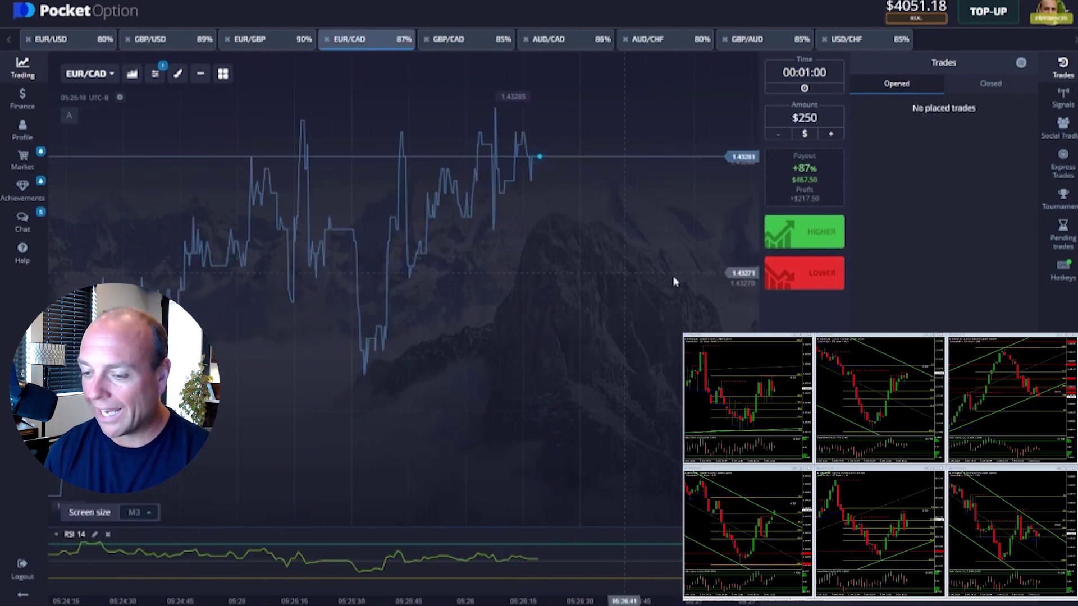
pyautogui.click(792, 283)
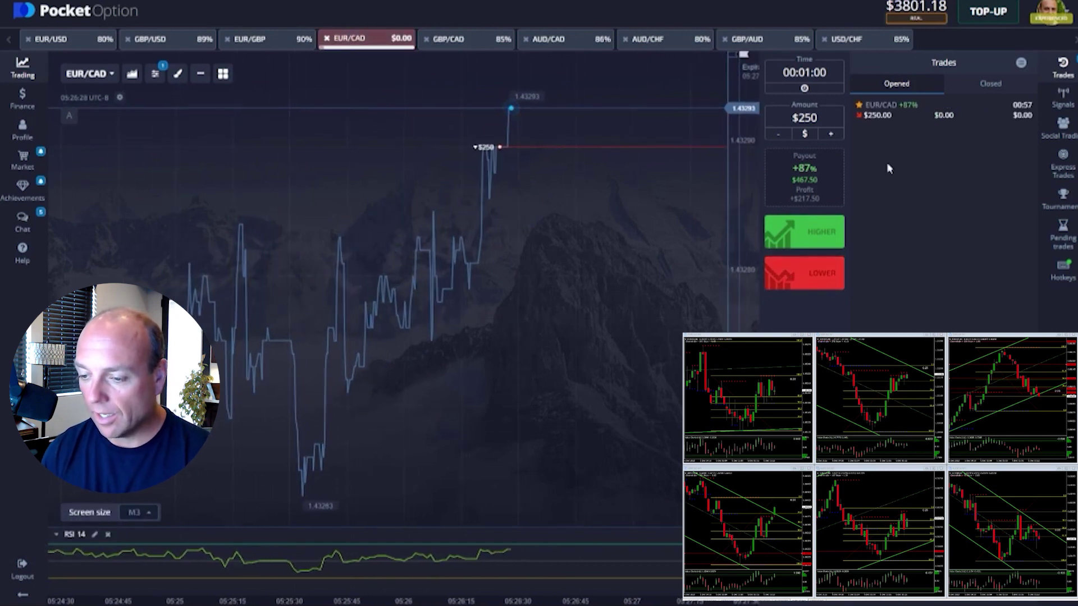
pyautogui.click(884, 114)
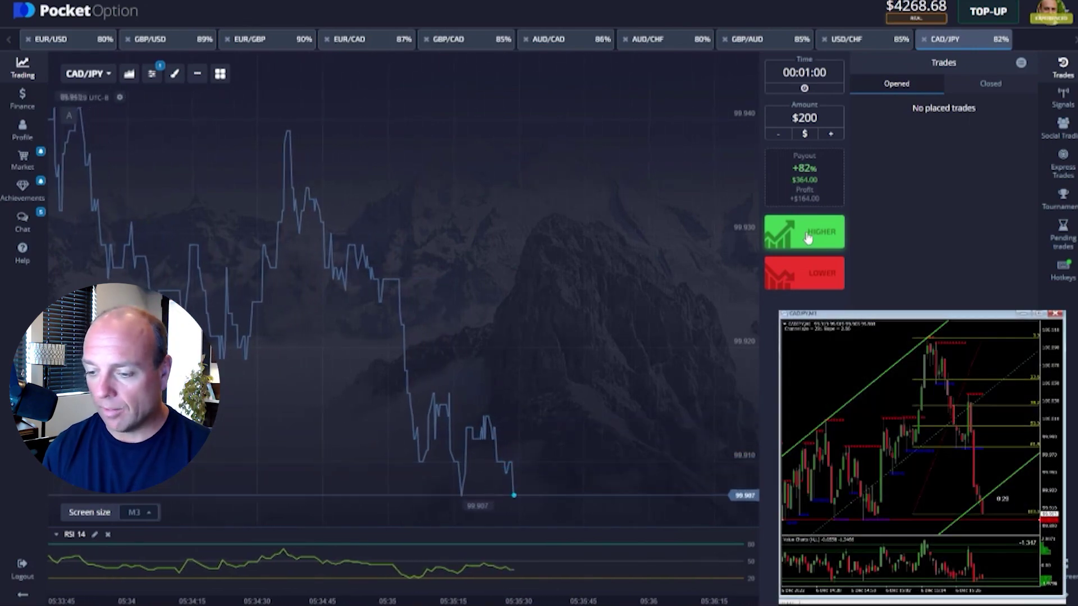
# Place a $200 Higher CAD/JPY trade and expand it in the Trades panel
pyautogui.click(807, 237)
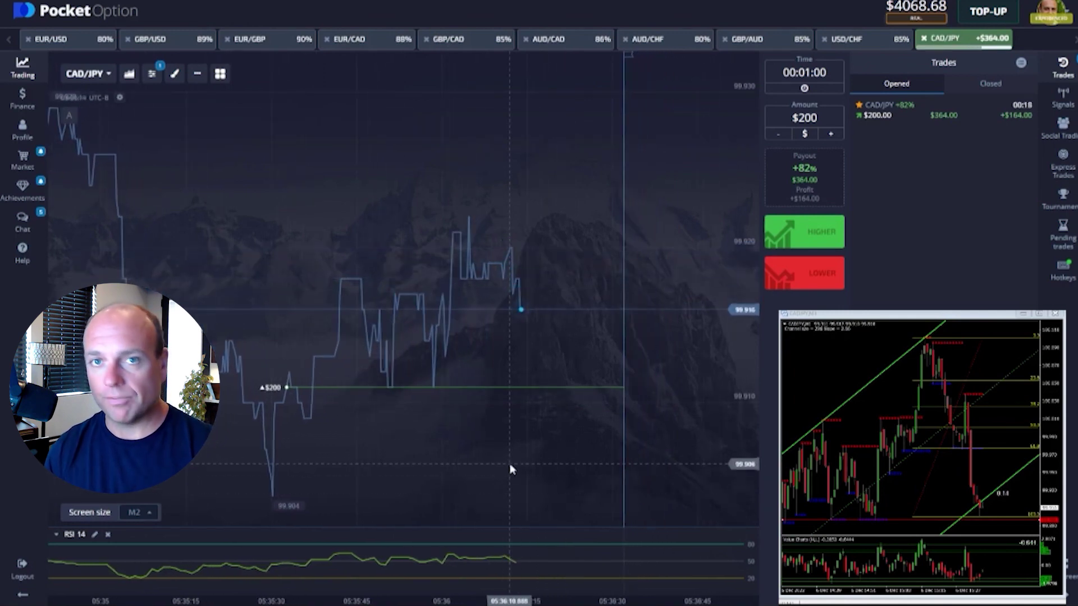
pyautogui.click(892, 110)
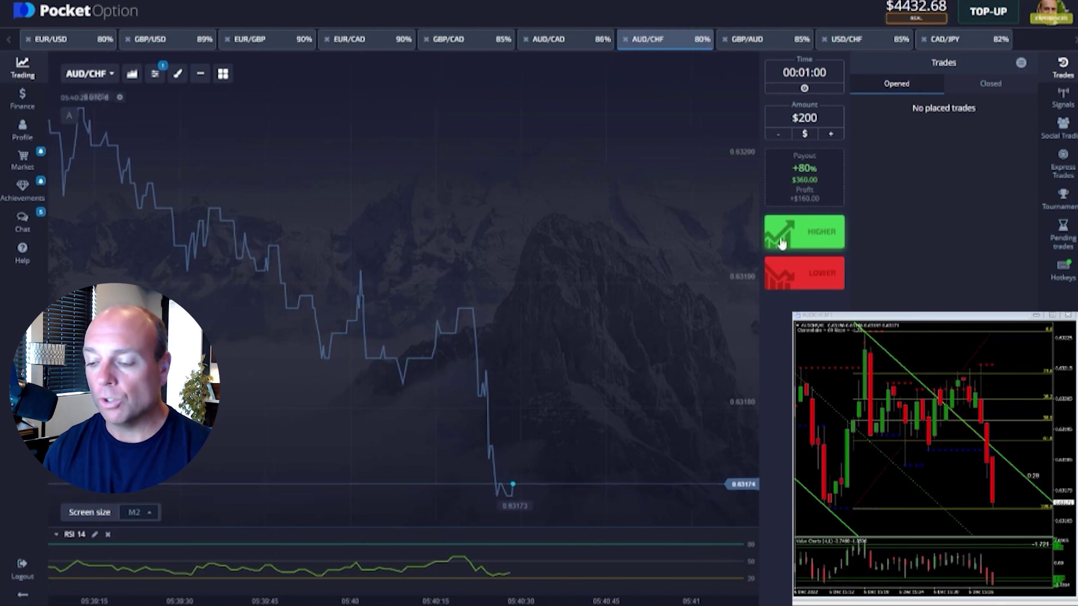
# Place a $200 Higher one-minute trade on AUD/CHF
pyautogui.click(782, 244)
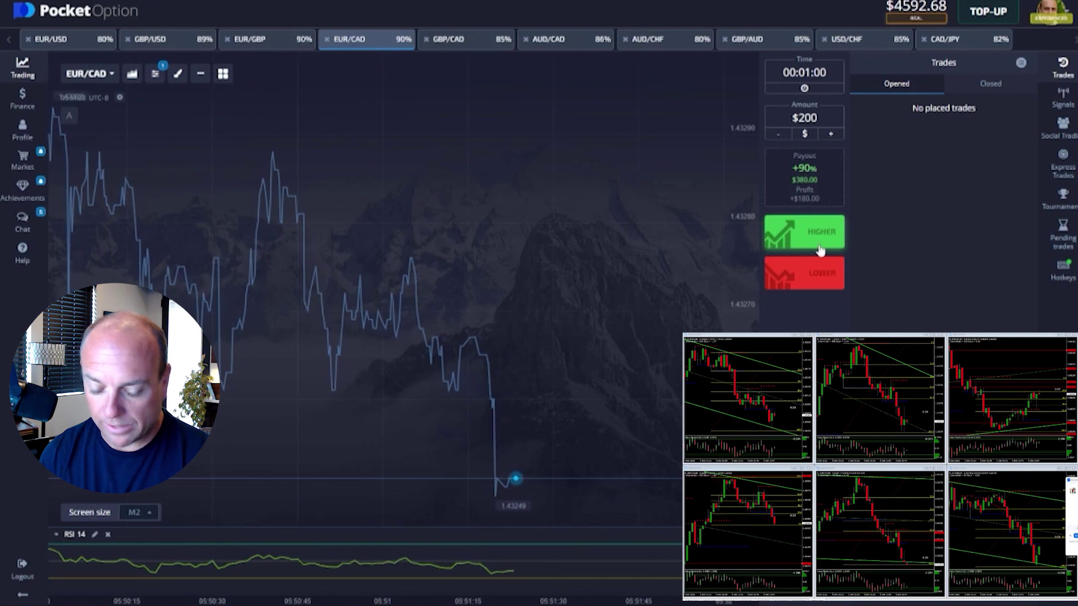
# Place a $200 Higher EUR/CAD trade, then open the asset list once it settles
pyautogui.click(820, 249)
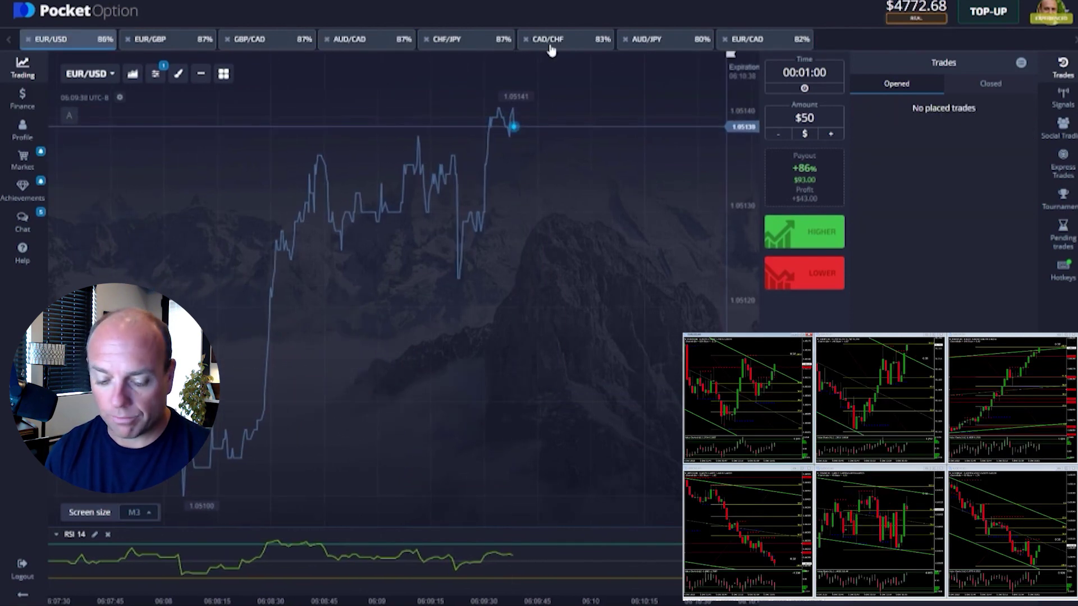
pyautogui.click(89, 74)
# Pick an asset from the list and close the panel to reveal the full chart
pyautogui.click(189, 308)
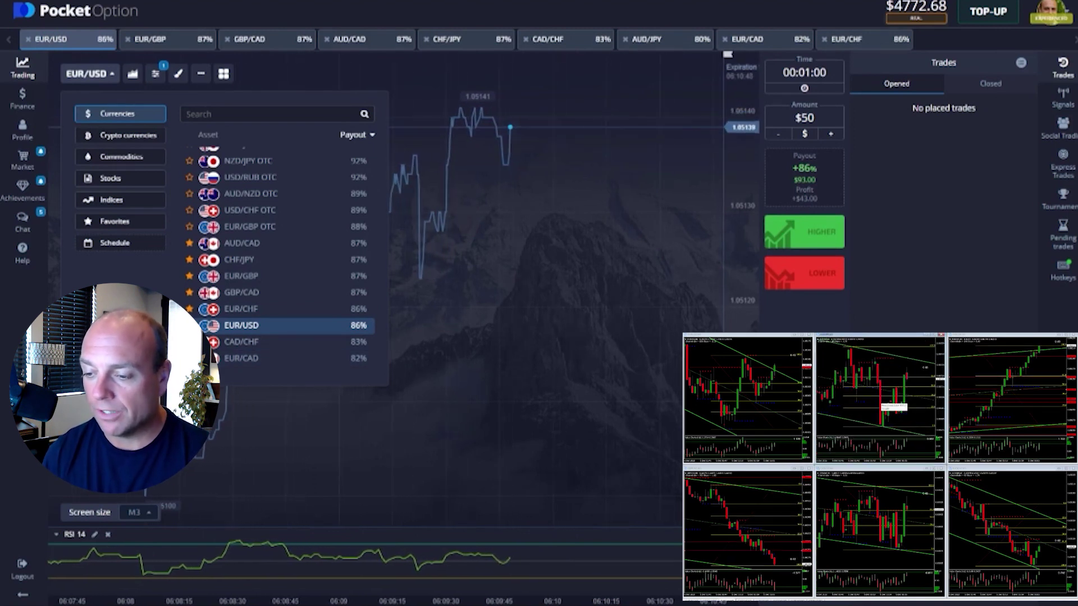
pyautogui.click(860, 314)
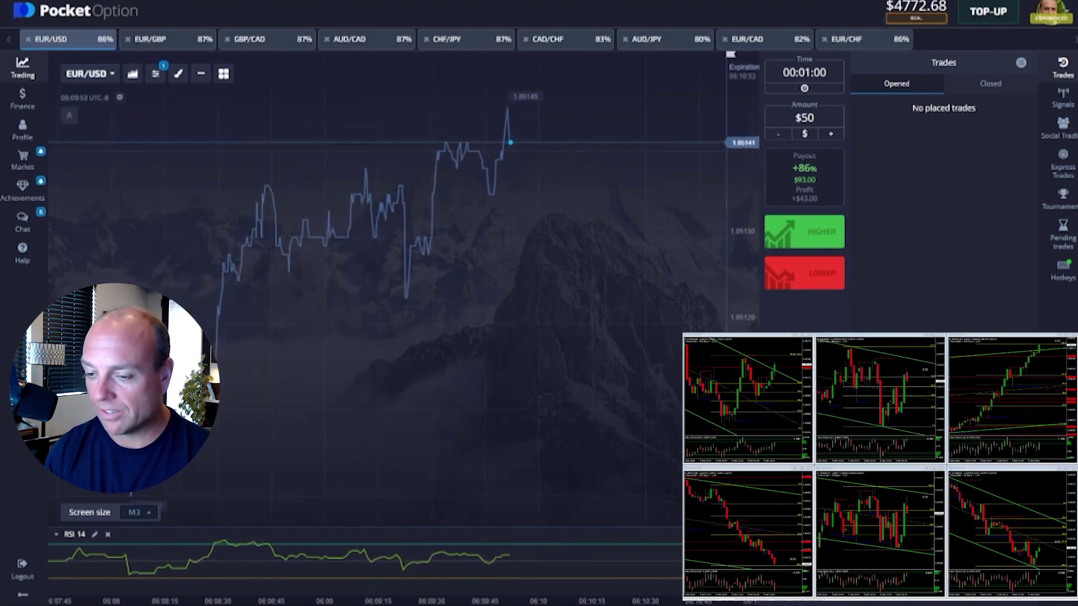
pyautogui.scroll(1, 603, 257)
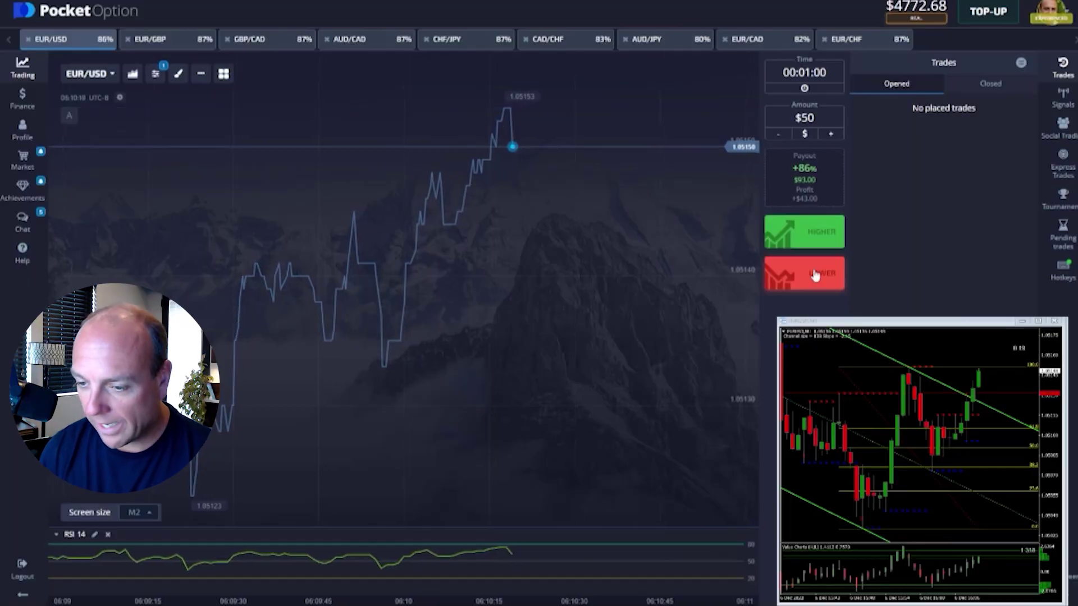
# Place a $50 Lower EUR/USD trade and expand its details in the Trades panel
pyautogui.click(815, 275)
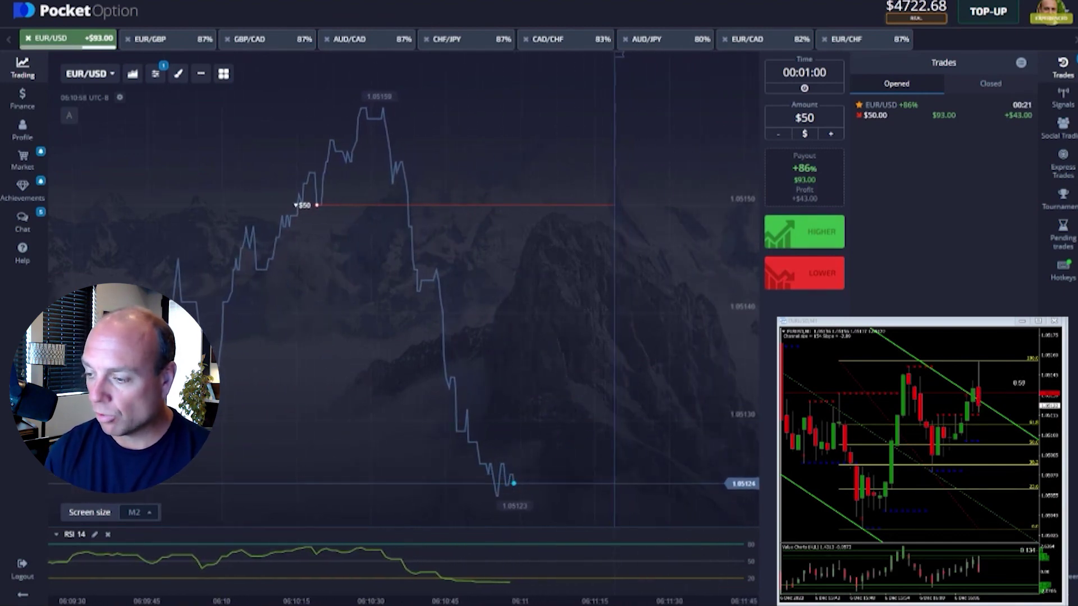
pyautogui.click(886, 118)
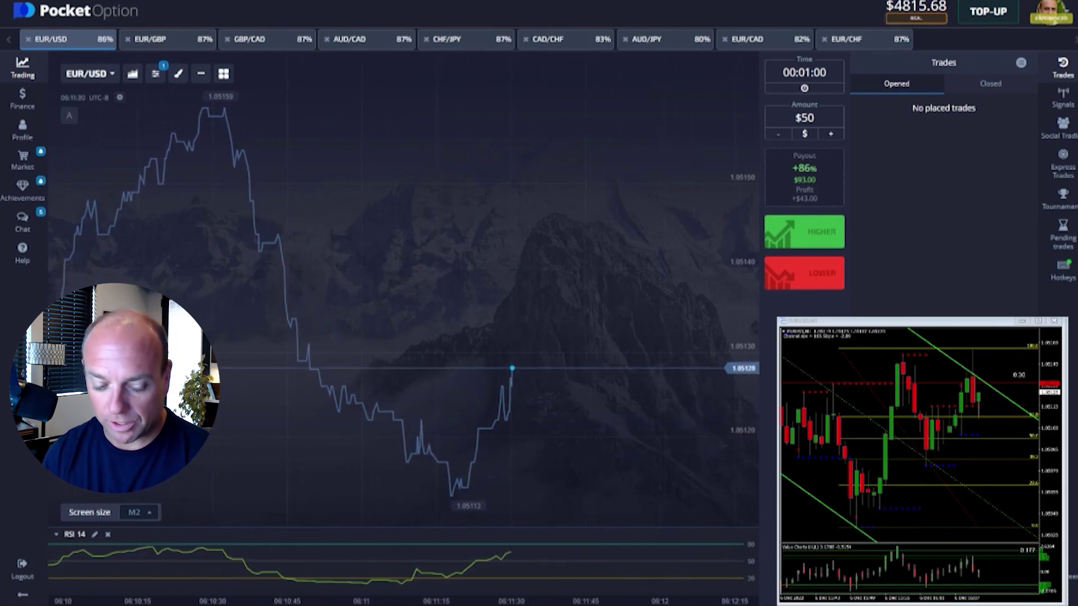
# Return to EUR/USD from EUR/CHF, place a $50 Lower trade, and right-click the MT4 chart
pyautogui.click(846, 39)
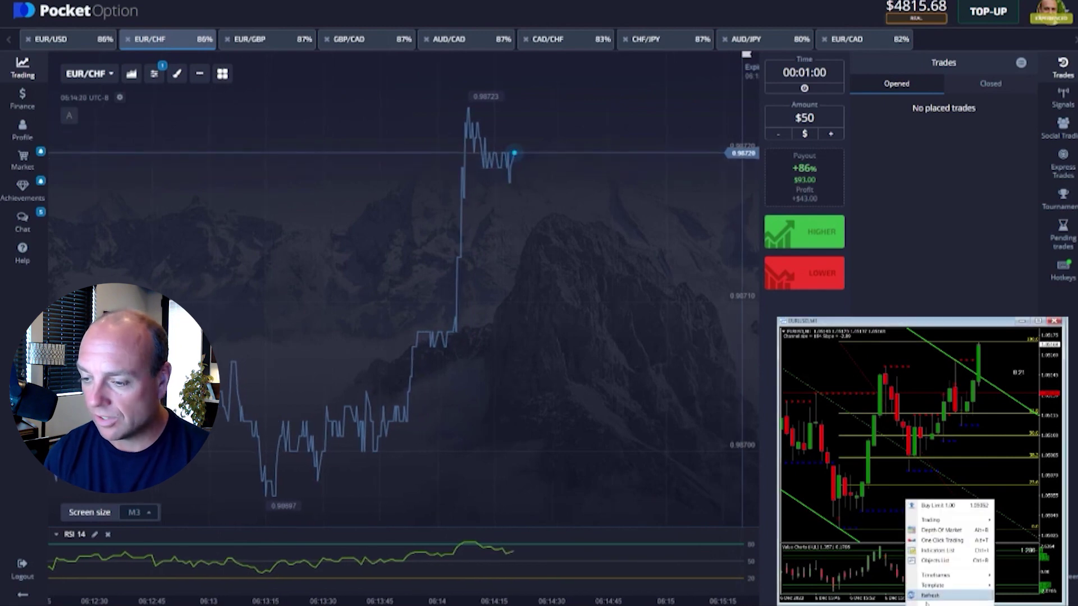
pyautogui.click(81, 39)
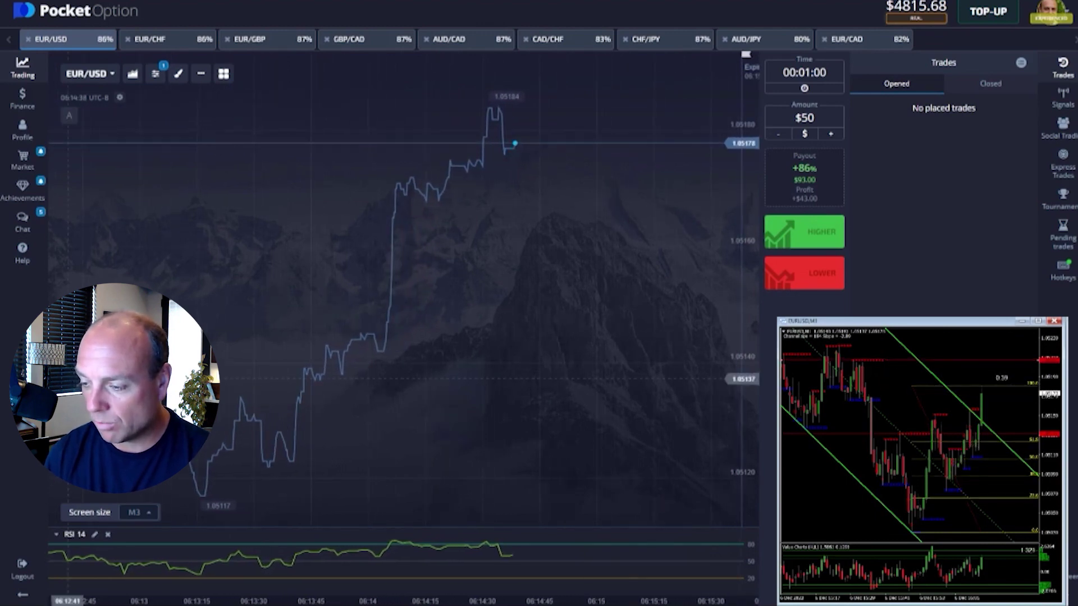
pyautogui.click(817, 272)
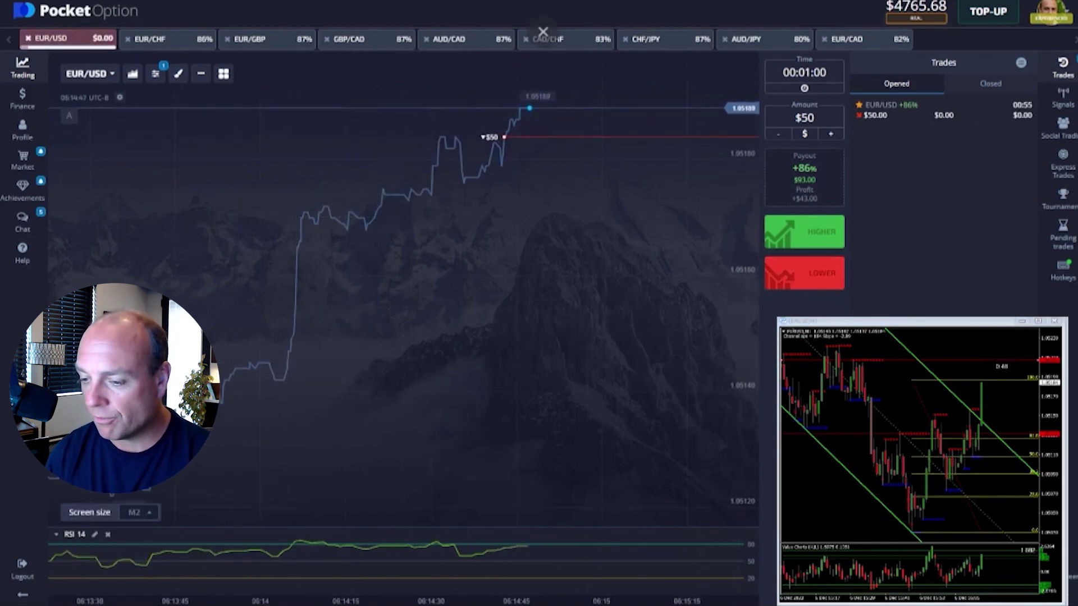
pyautogui.rightClick(850, 528)
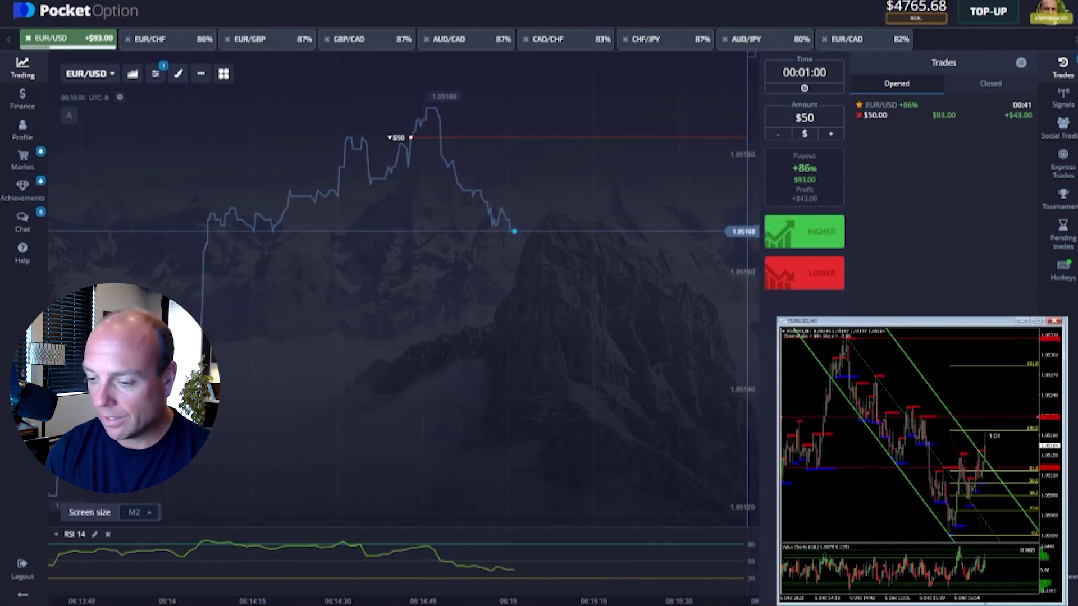
pyautogui.rightClick(909, 522)
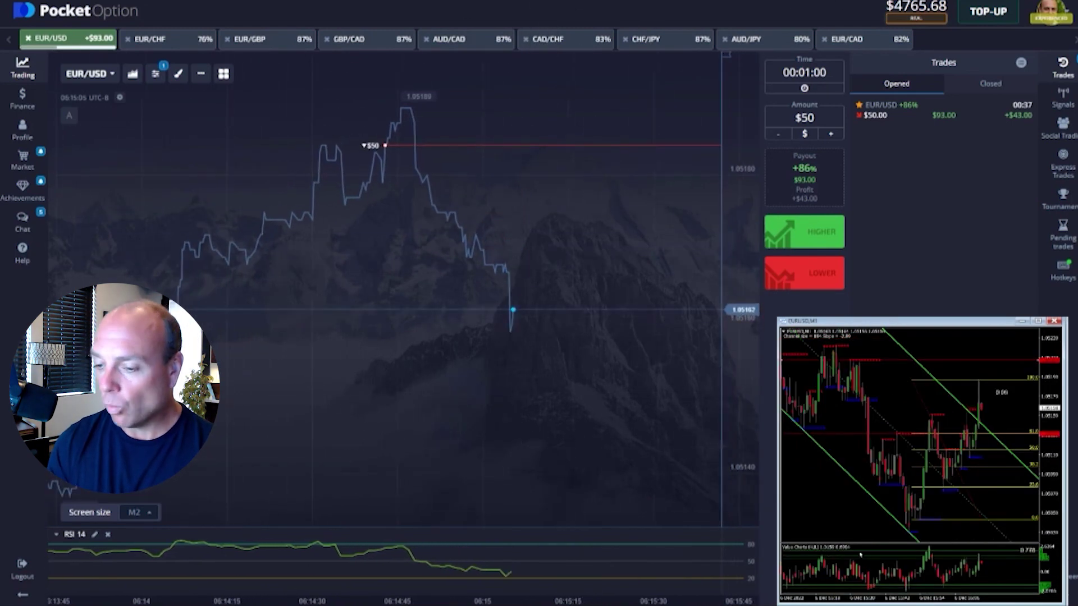
pyautogui.scroll(1, 859, 548)
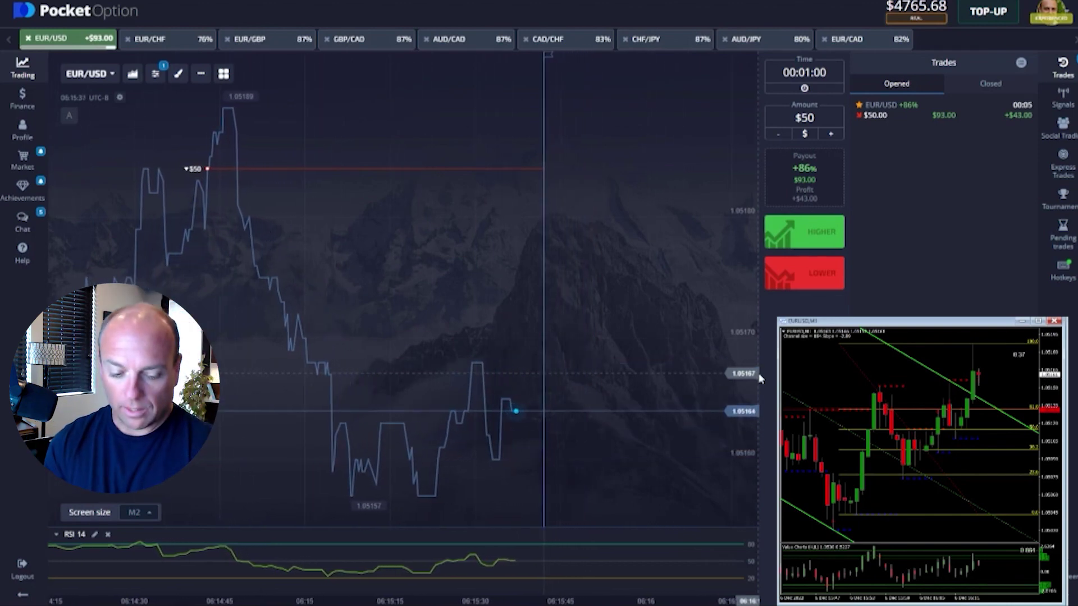
# After a glance at EUR/CAD, place a $50 Lower trade on CAD/CHF
pyautogui.click(572, 40)
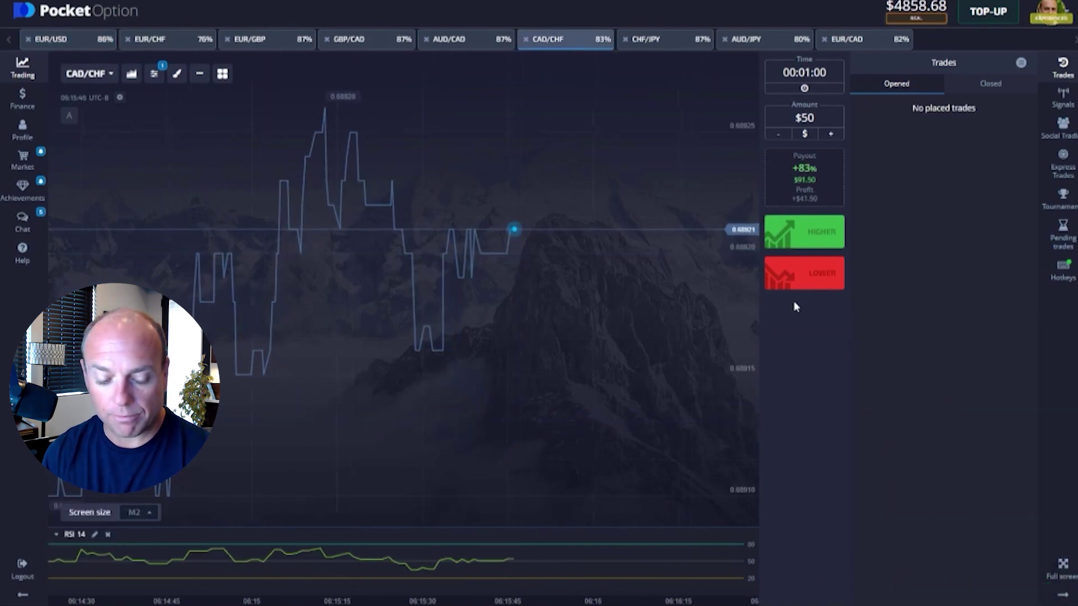
pyautogui.click(833, 40)
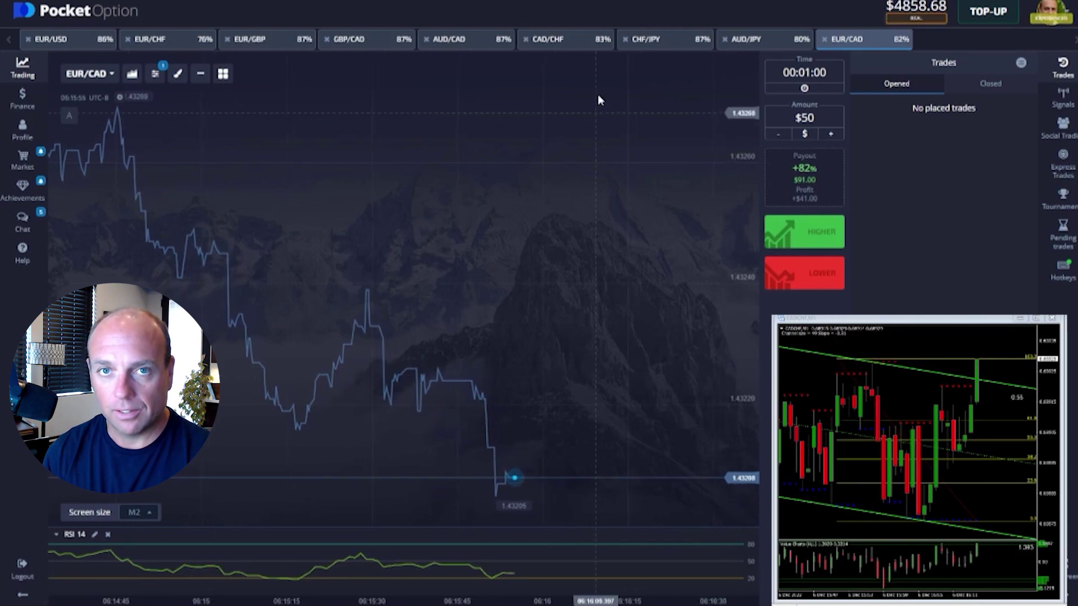
pyautogui.click(571, 48)
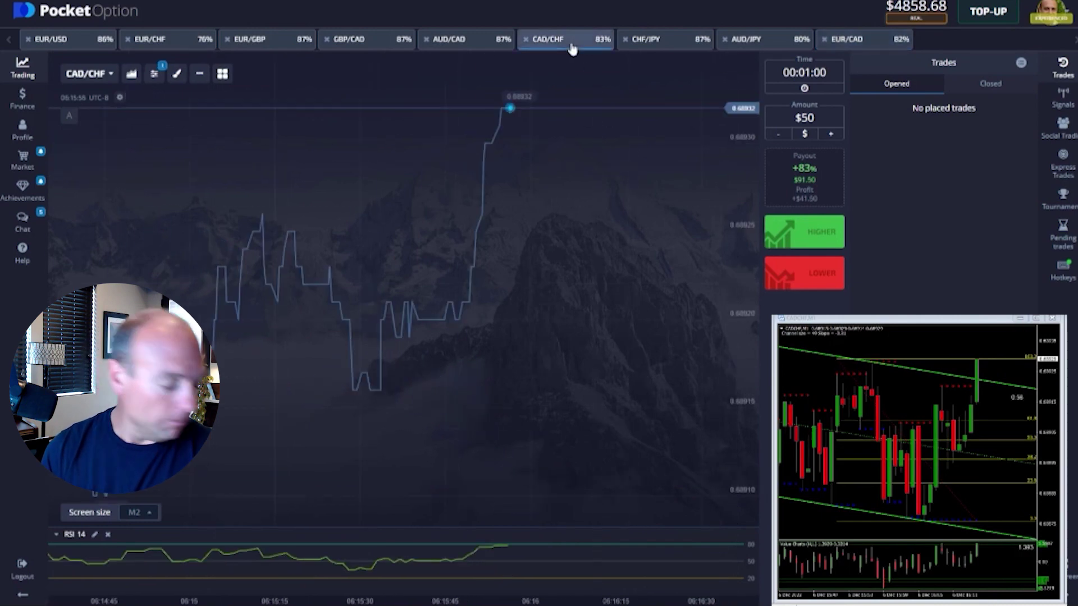
pyautogui.click(800, 277)
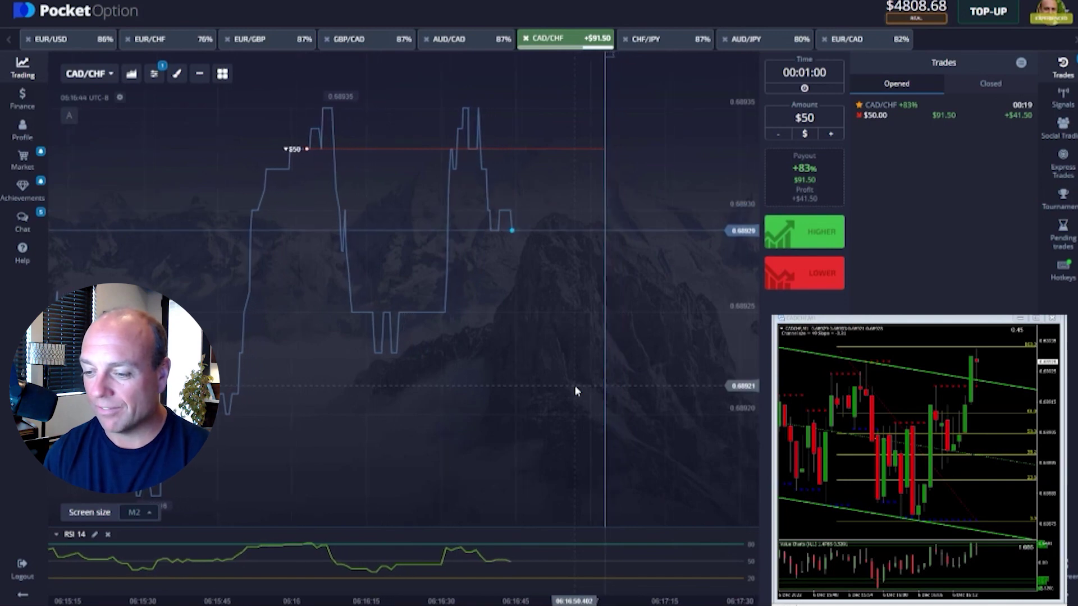
# Expand the CAD/CHF trade details, then place a $50 Higher EUR/USD trade
pyautogui.click(892, 109)
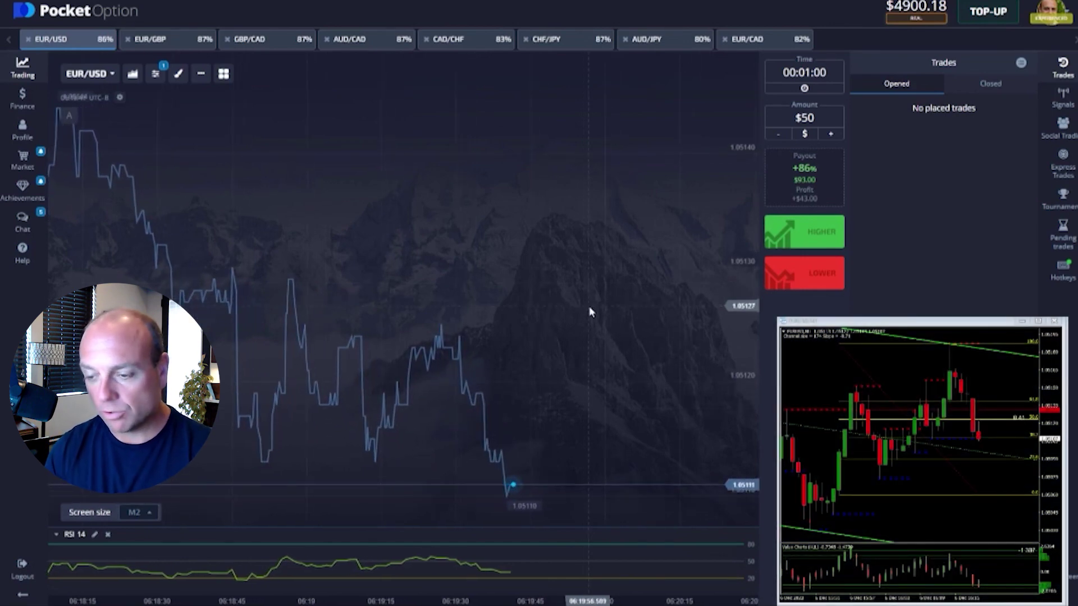
pyautogui.click(786, 241)
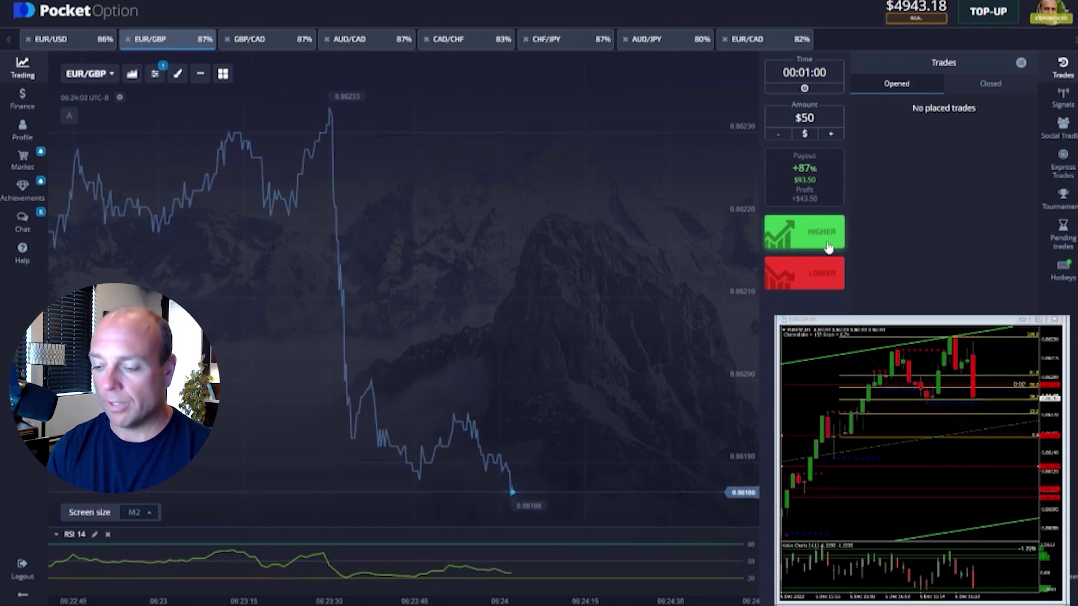
# Place a $50 one-minute Higher trade on EUR/GBP
pyautogui.click(828, 246)
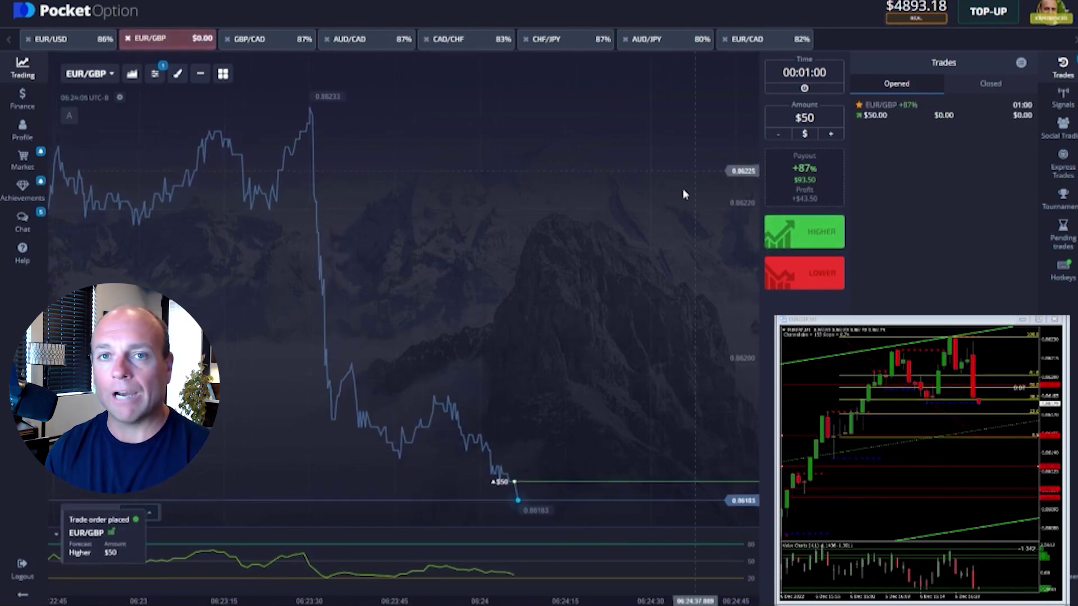